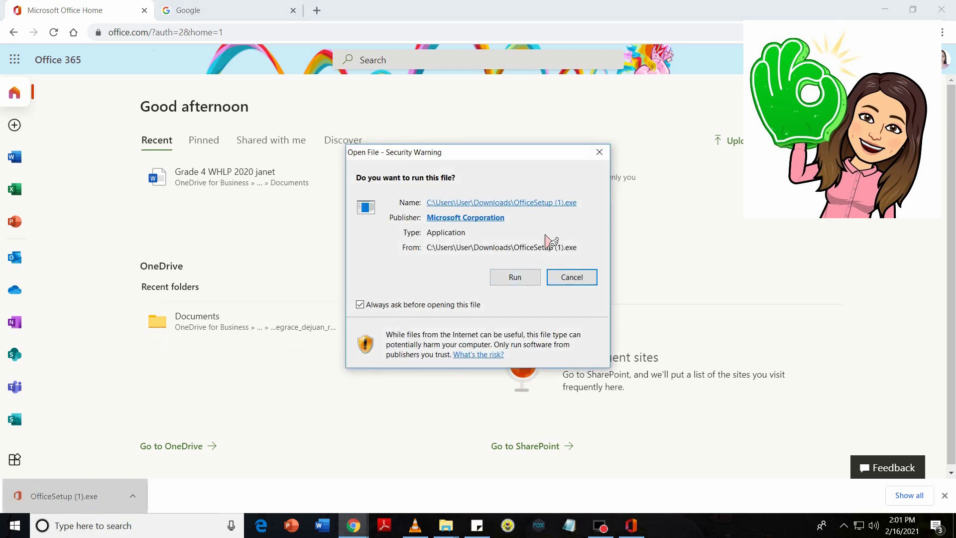
- Run the downloaded OfficeSetup (1).exe installer and bring its setup progress window to the front
{"action": "left_click", "coordinate": [516, 278]}
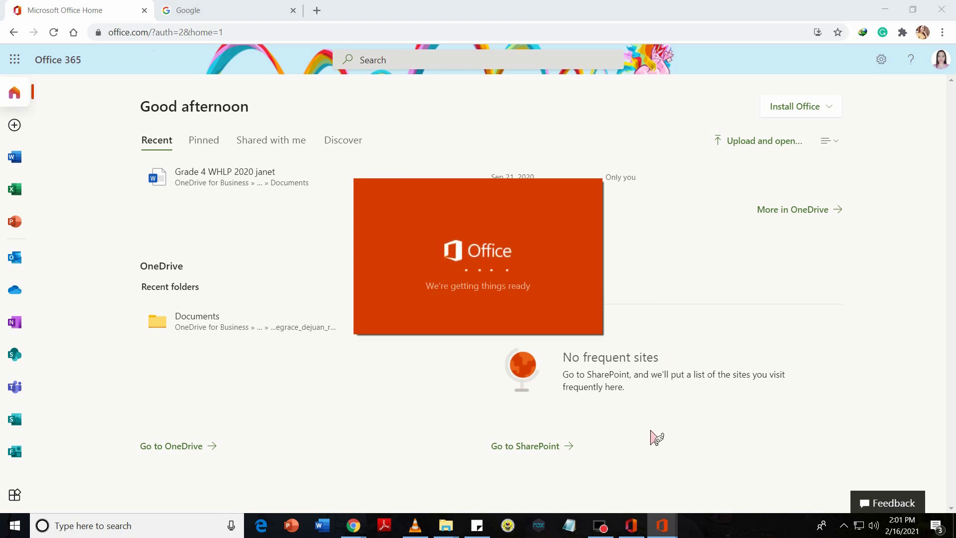
{"action": "mouse_move", "coordinate": [664, 528]}
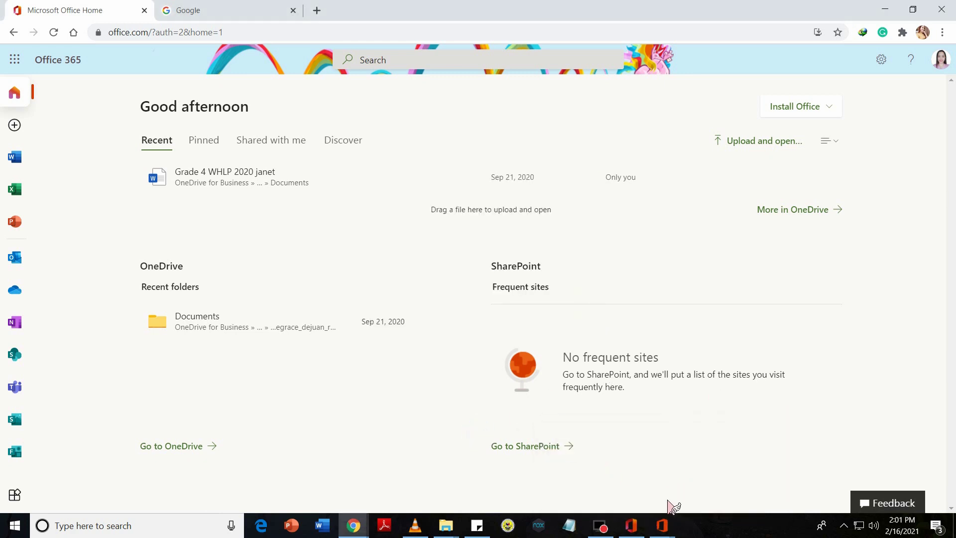
{"action": "left_click", "coordinate": [662, 527]}
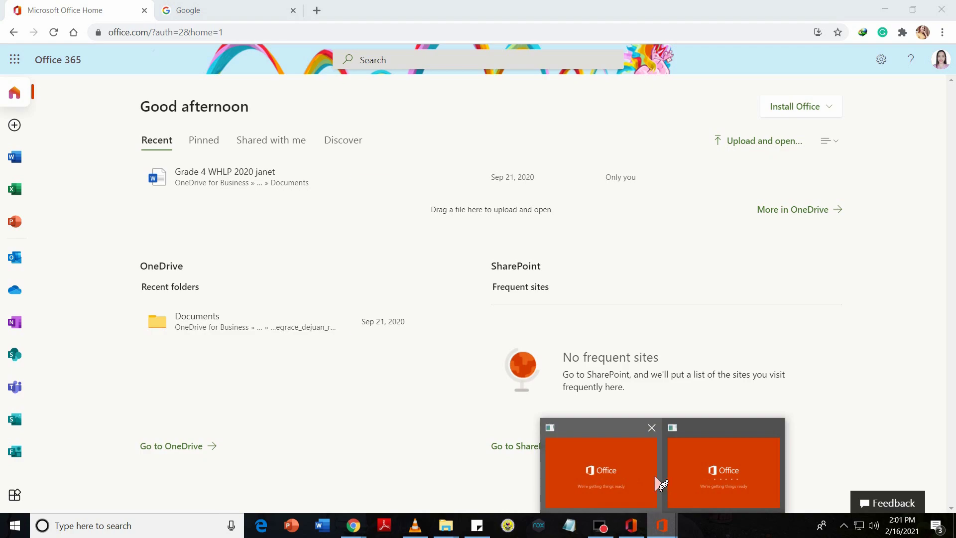
{"action": "mouse_move", "coordinate": [656, 479]}
{"action": "left_click", "coordinate": [609, 466]}
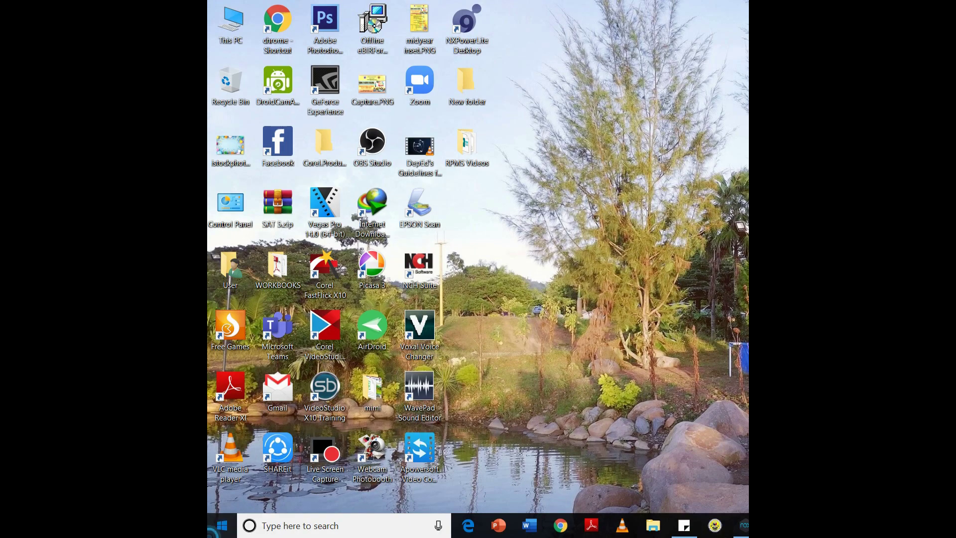
- Look through the computer's installed apps list for the Office programs, focusing on the entries under O and P
{"action": "key", "text": "super"}
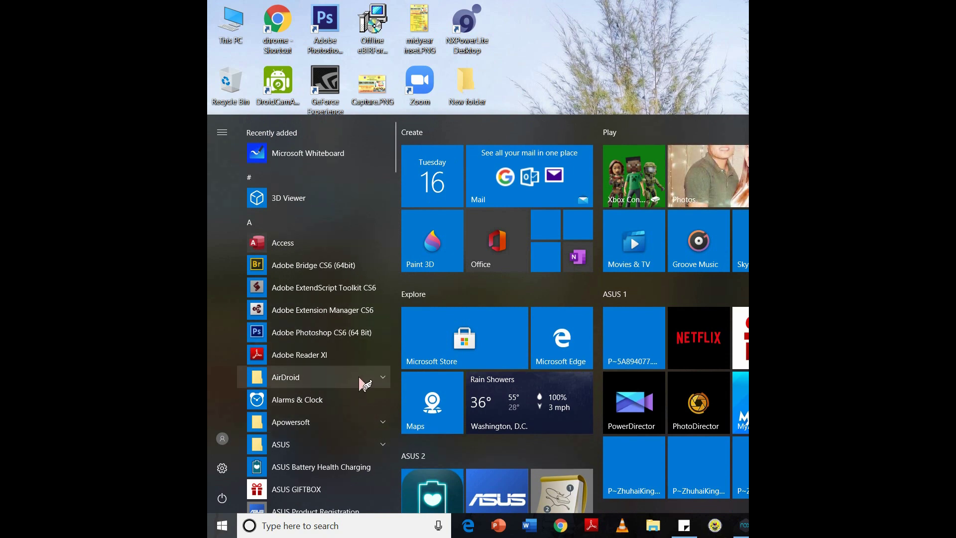
{"action": "scroll", "coordinate": [364, 381], "scroll_direction": "down", "scroll_amount": 3}
{"action": "scroll", "coordinate": [364, 383], "scroll_direction": "down", "scroll_amount": 15}
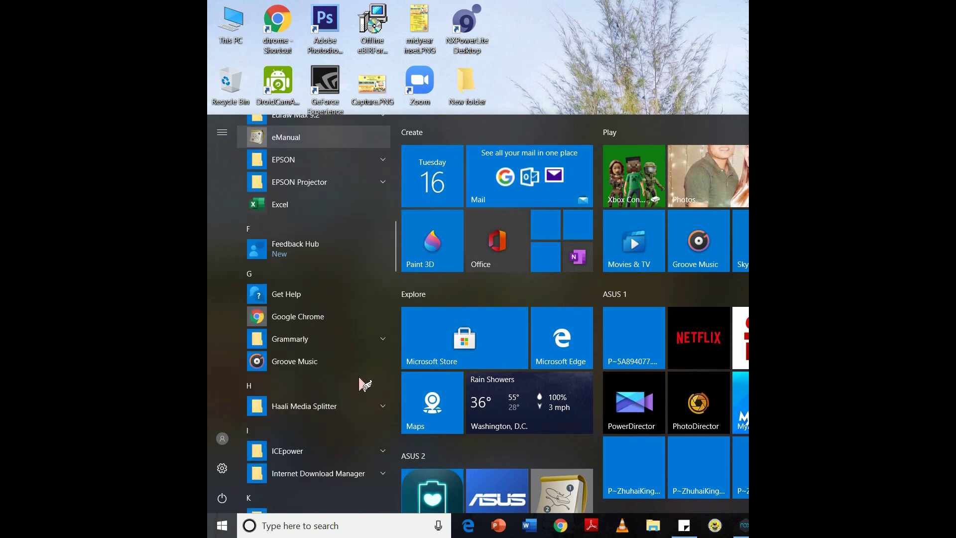
{"action": "scroll", "coordinate": [364, 384], "scroll_direction": "down", "scroll_amount": 10}
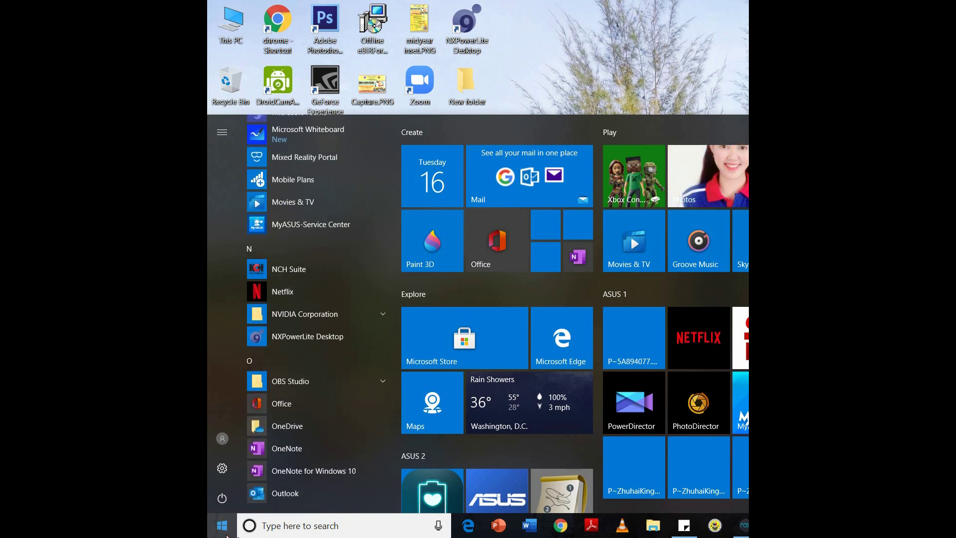
{"action": "scroll", "coordinate": [342, 373], "scroll_direction": "down", "scroll_amount": 5}
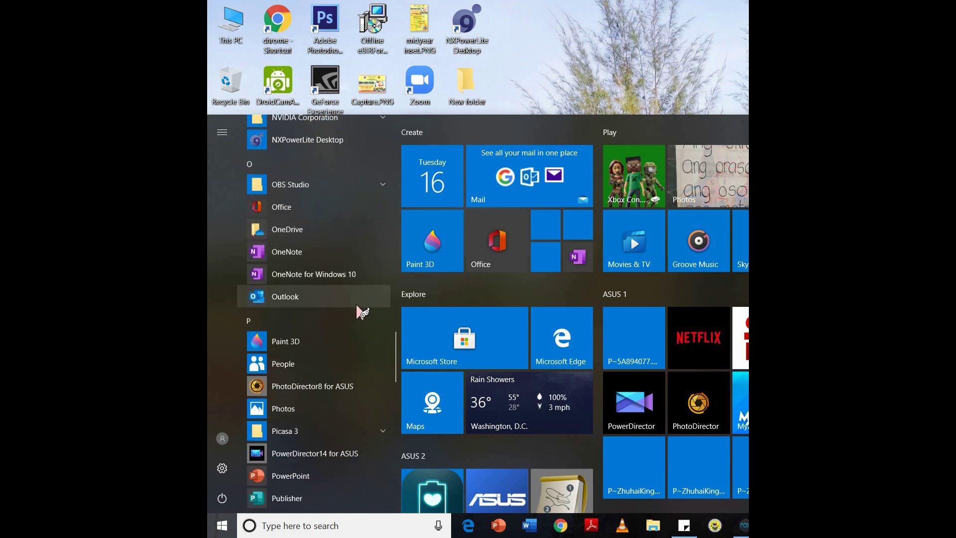
{"action": "scroll", "coordinate": [359, 311], "scroll_direction": "down", "scroll_amount": 2}
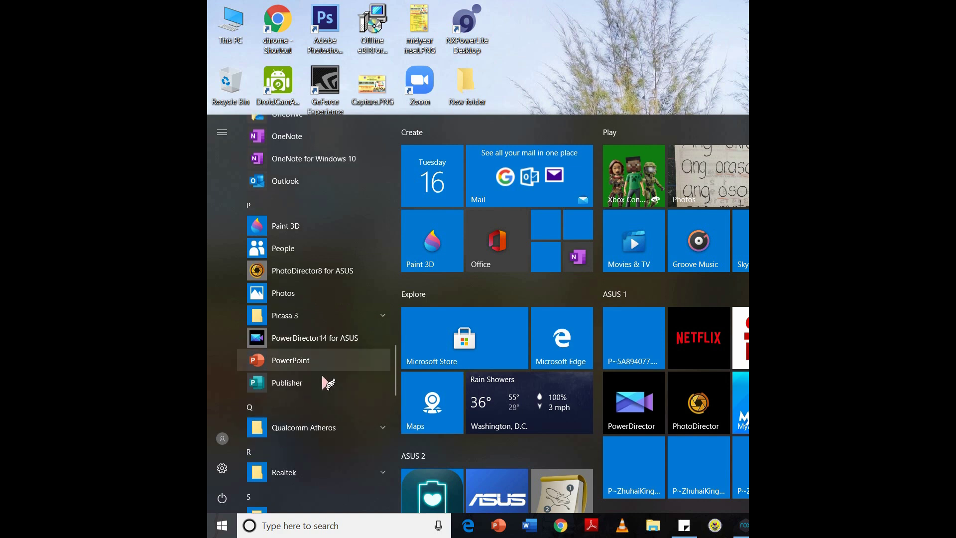
{"action": "scroll", "coordinate": [323, 381], "scroll_direction": "down", "scroll_amount": 1}
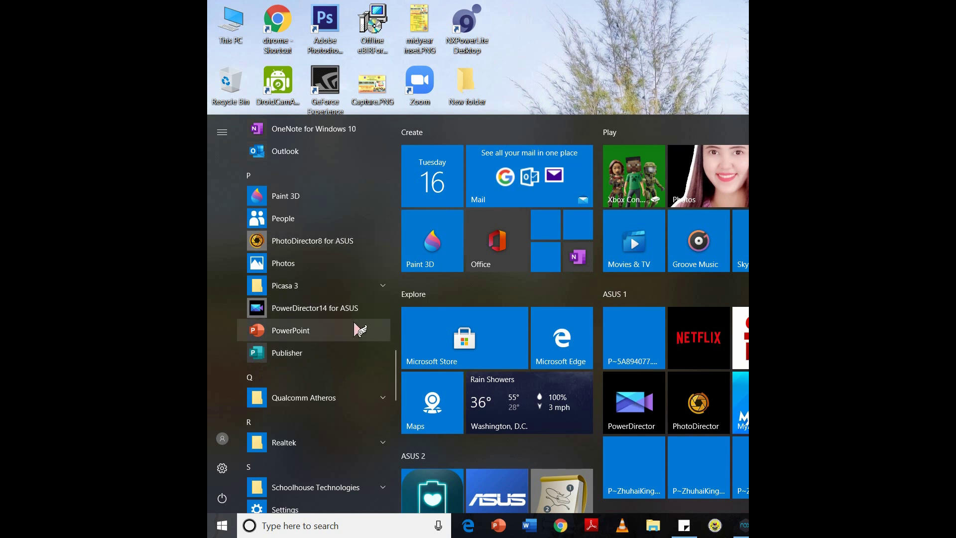
{"action": "scroll", "coordinate": [343, 329], "scroll_direction": "up", "scroll_amount": 1}
{"action": "scroll", "coordinate": [353, 207], "scroll_direction": "up", "scroll_amount": 1}
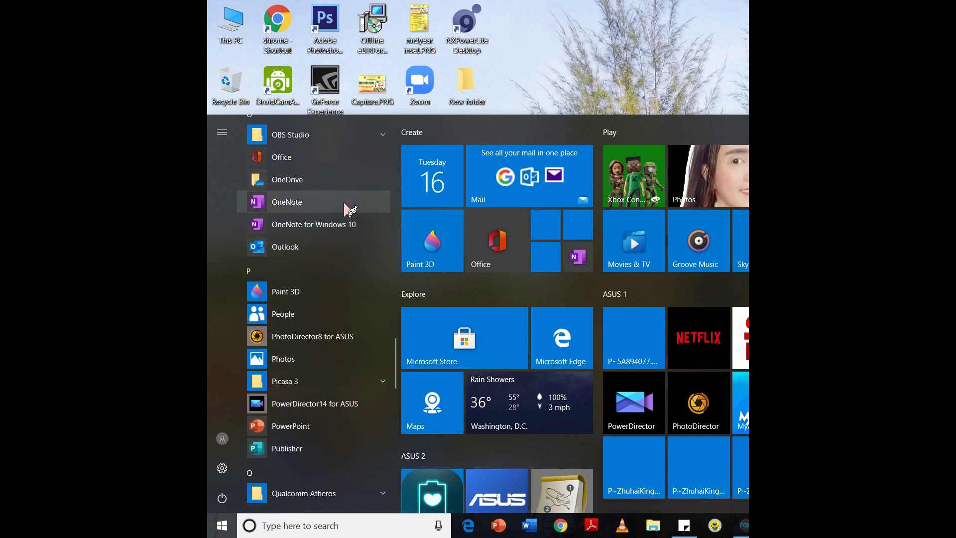
{"action": "scroll", "coordinate": [326, 296], "scroll_direction": "down", "scroll_amount": 1}
{"action": "scroll", "coordinate": [329, 298], "scroll_direction": "up", "scroll_amount": 2}
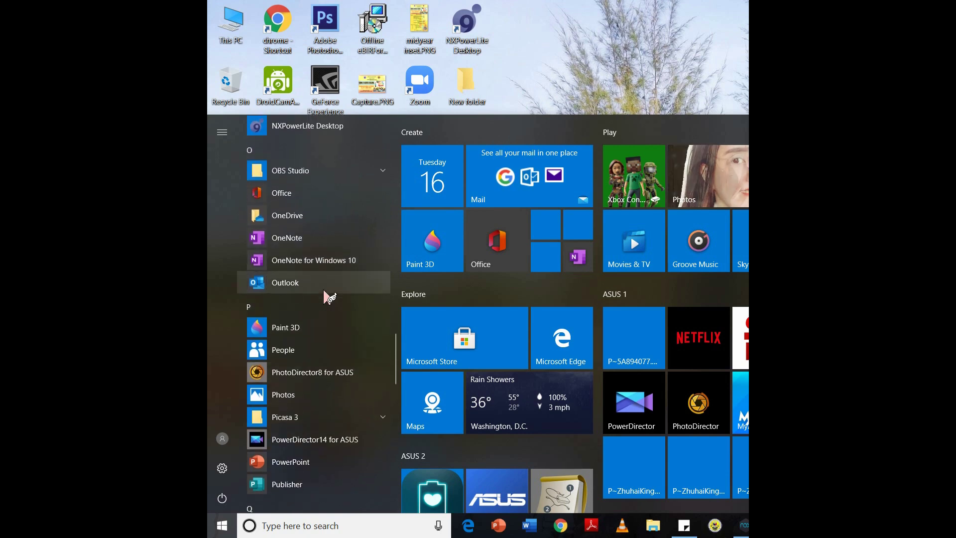
{"action": "scroll", "coordinate": [344, 339], "scroll_direction": "down", "scroll_amount": 2}
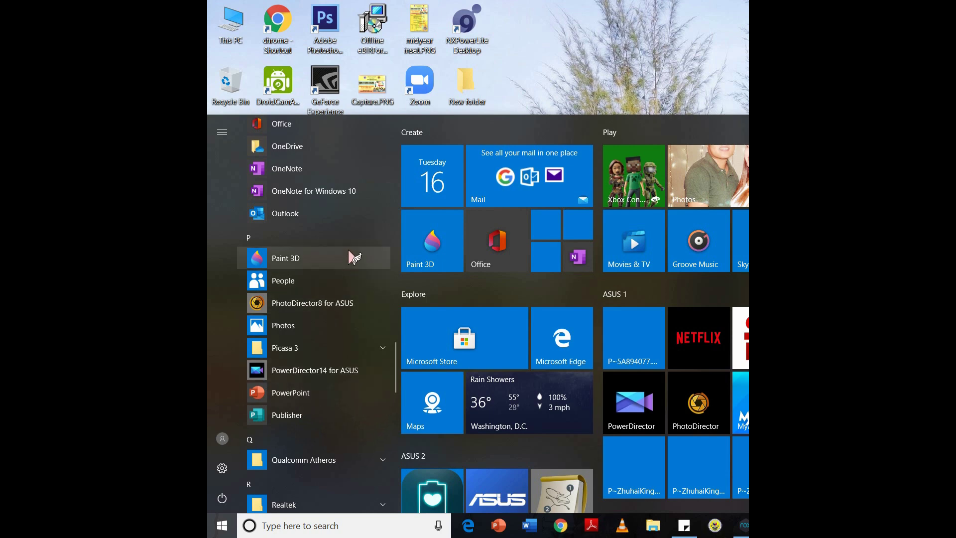
{"action": "scroll", "coordinate": [351, 257], "scroll_direction": "up", "scroll_amount": 1}
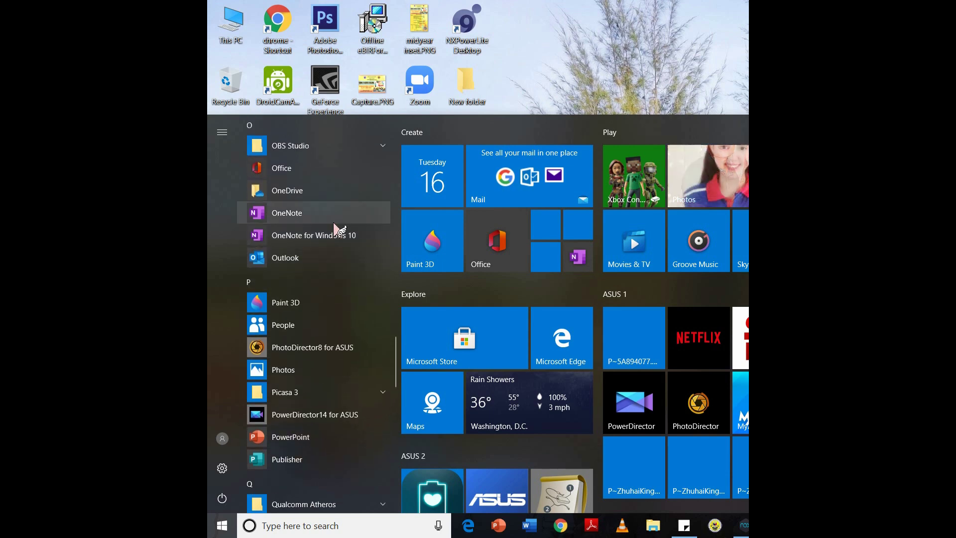
{"action": "scroll", "coordinate": [336, 226], "scroll_direction": "up", "scroll_amount": 1}
{"action": "scroll", "coordinate": [311, 385], "scroll_direction": "down", "scroll_amount": 1}
{"action": "scroll", "coordinate": [311, 386], "scroll_direction": "down", "scroll_amount": 8}
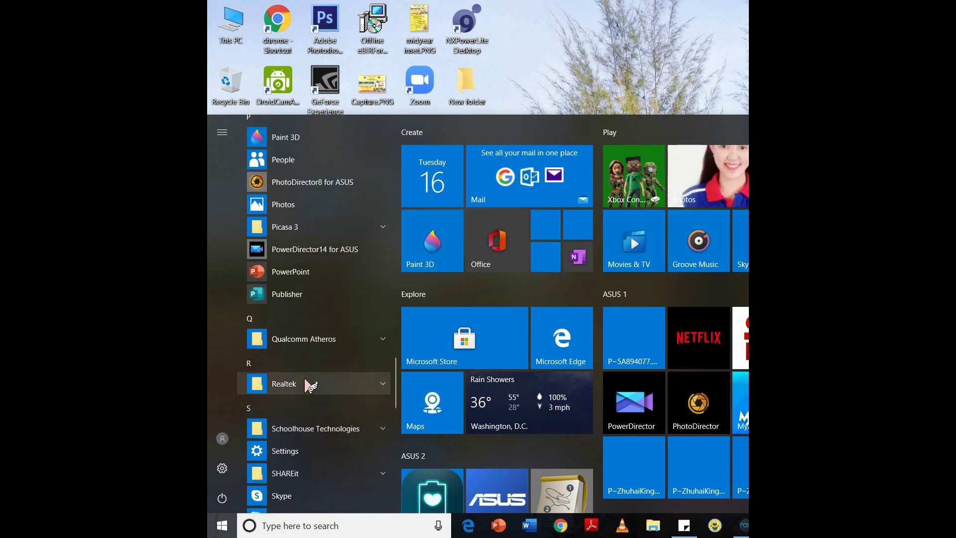
- Review the whole installed apps list from A to Z for remaining Office programs, including the Microsoft entries under M
{"action": "scroll", "coordinate": [311, 385], "scroll_direction": "up", "scroll_amount": 8}
{"action": "scroll", "coordinate": [311, 386], "scroll_direction": "up", "scroll_amount": 8}
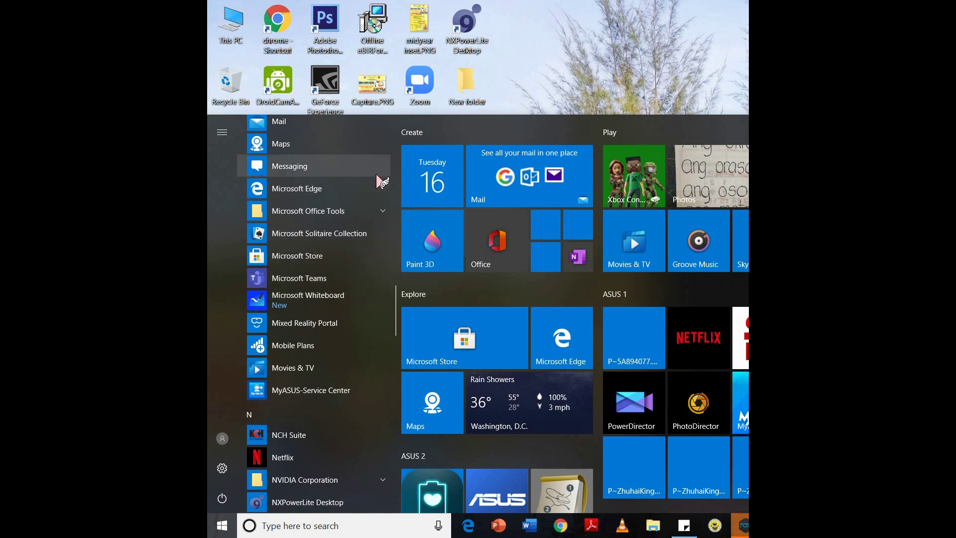
{"action": "scroll", "coordinate": [331, 185], "scroll_direction": "up", "scroll_amount": 1}
{"action": "scroll", "coordinate": [338, 214], "scroll_direction": "up", "scroll_amount": 10}
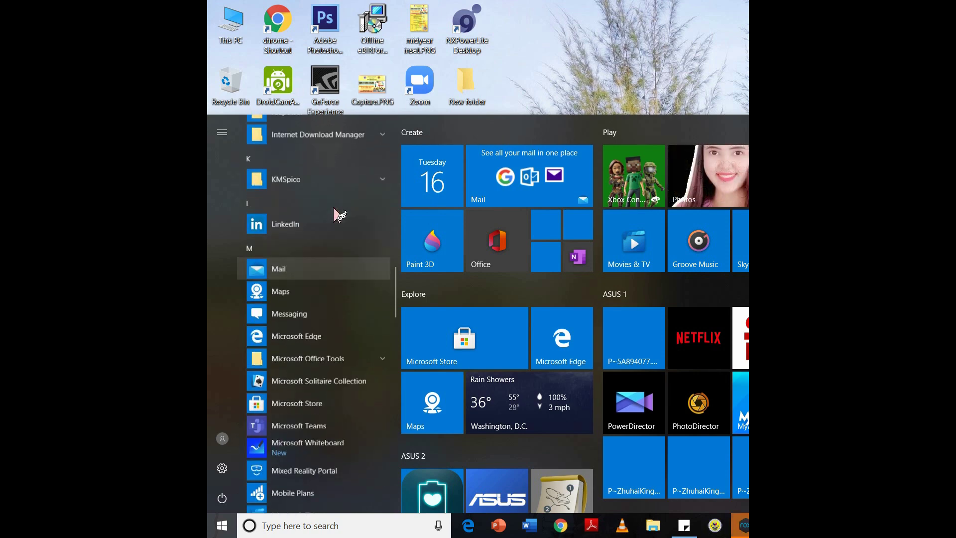
{"action": "scroll", "coordinate": [338, 214], "scroll_direction": "up", "scroll_amount": 10}
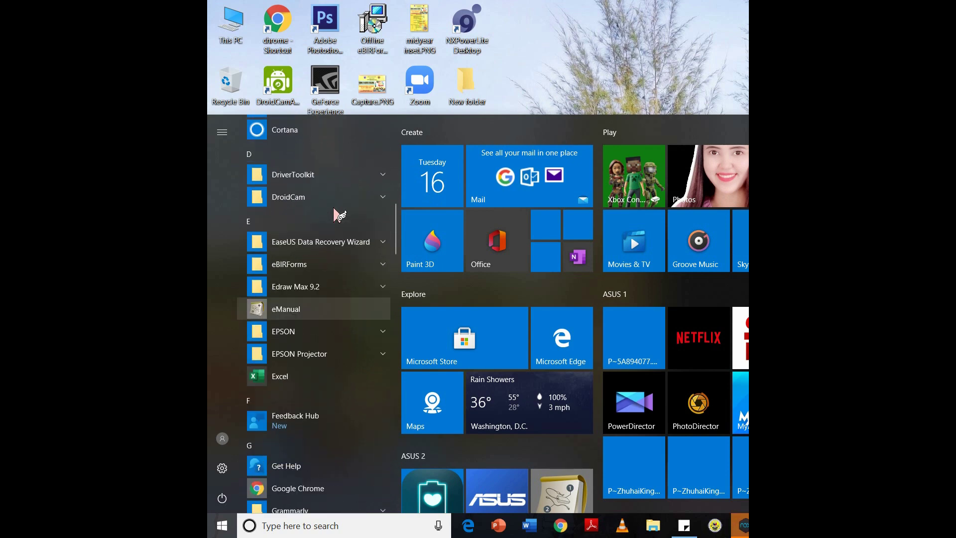
{"action": "scroll", "coordinate": [339, 214], "scroll_direction": "up", "scroll_amount": 7}
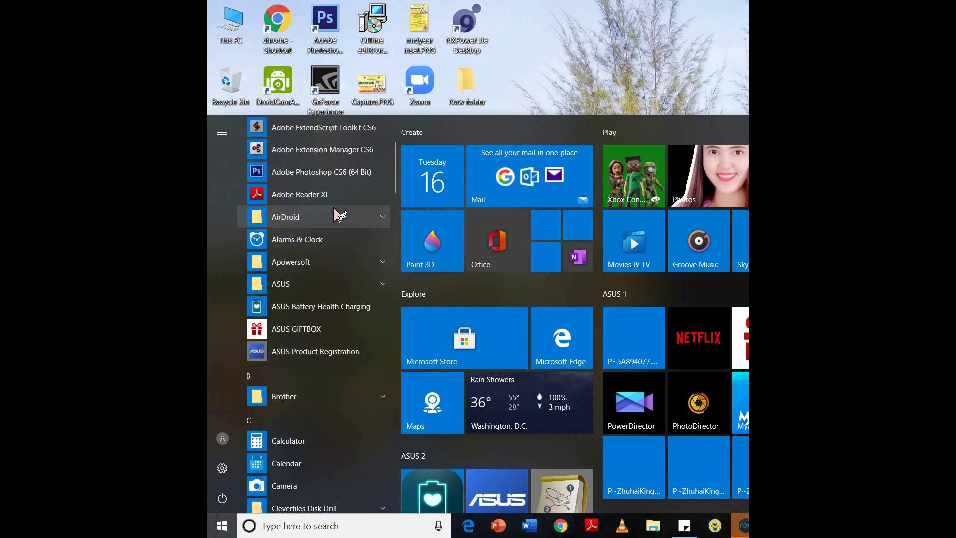
{"action": "scroll", "coordinate": [336, 213], "scroll_direction": "down", "scroll_amount": 20}
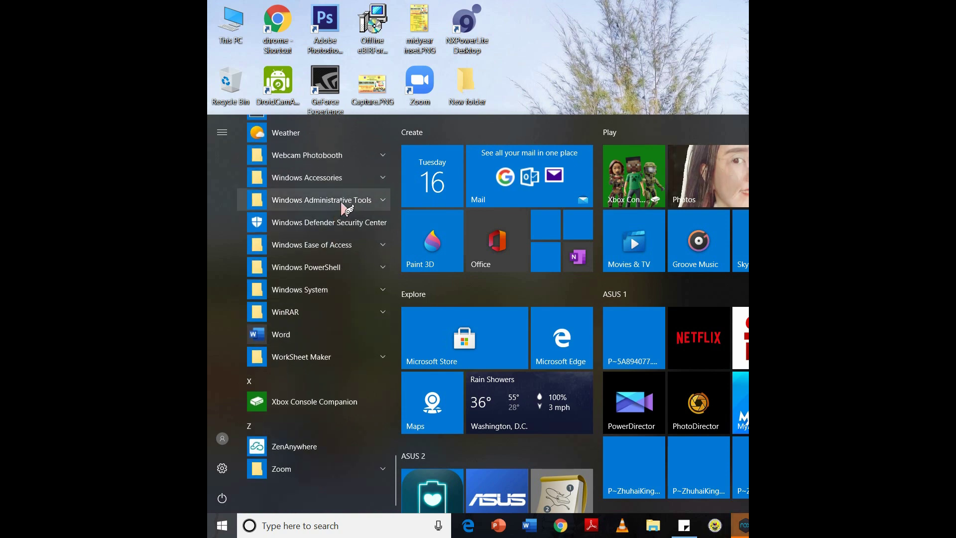
{"action": "scroll", "coordinate": [344, 208], "scroll_direction": "up", "scroll_amount": 5}
{"action": "scroll", "coordinate": [343, 208], "scroll_direction": "up", "scroll_amount": 8}
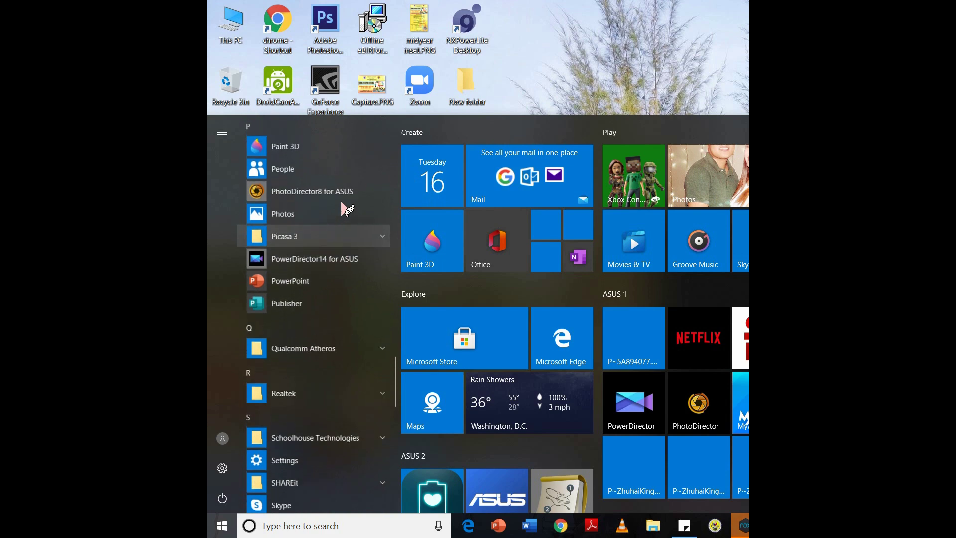
{"action": "scroll", "coordinate": [347, 210], "scroll_direction": "up", "scroll_amount": 7}
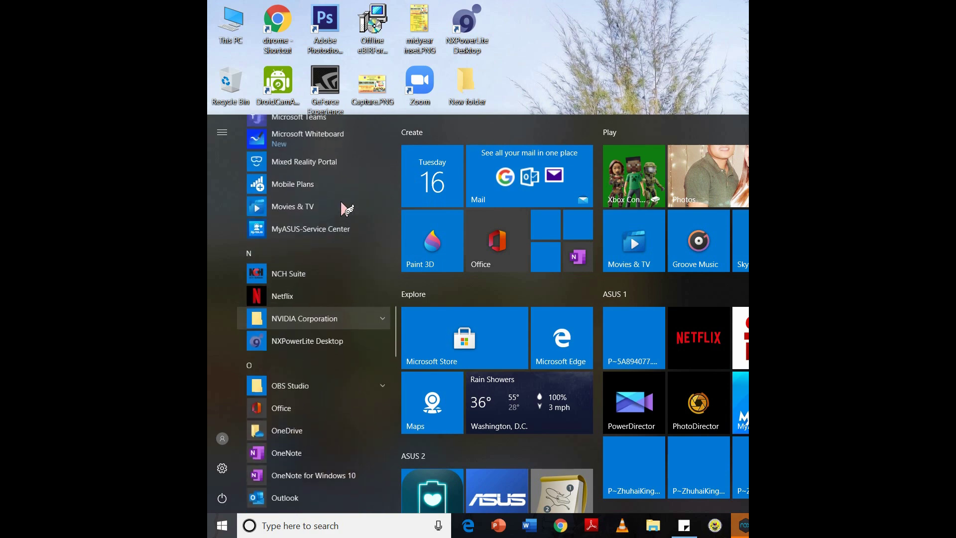
{"action": "scroll", "coordinate": [329, 239], "scroll_direction": "up", "scroll_amount": 2}
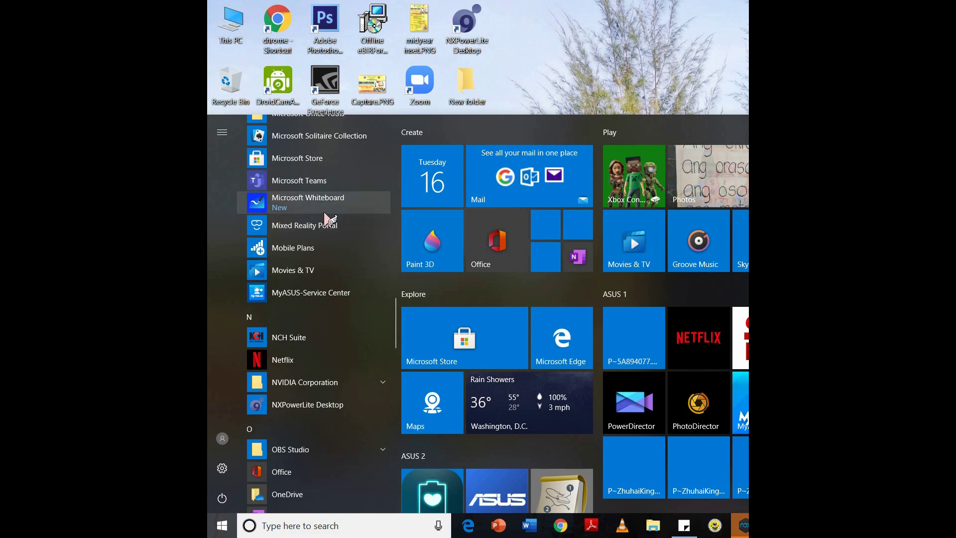
{"action": "scroll", "coordinate": [327, 218], "scroll_direction": "up", "scroll_amount": 2}
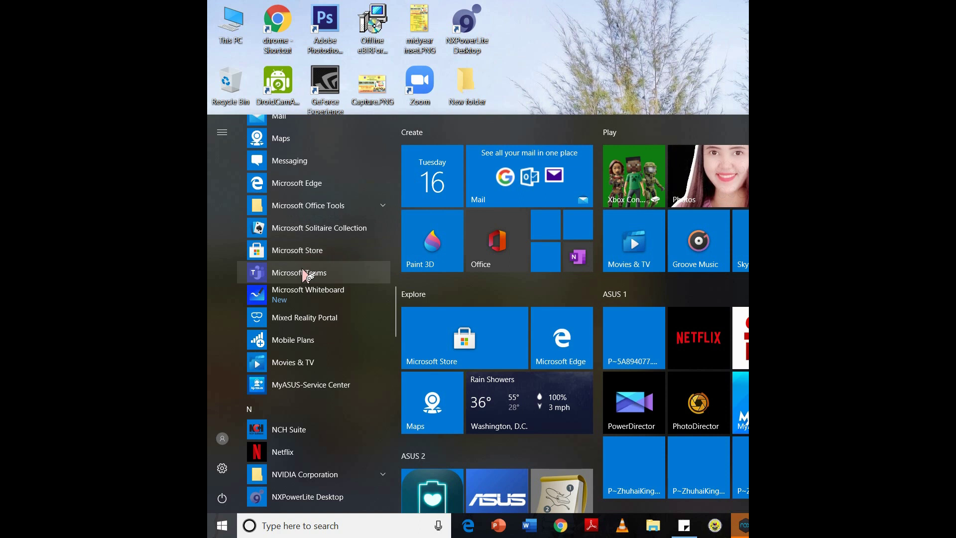
{"action": "scroll", "coordinate": [351, 221], "scroll_direction": "down", "scroll_amount": 3}
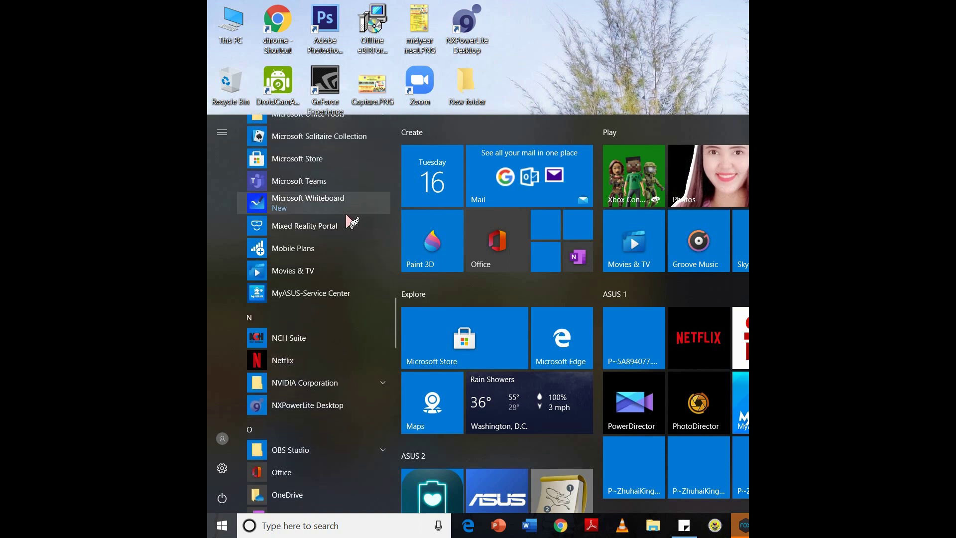
{"action": "scroll", "coordinate": [323, 415], "scroll_direction": "down", "scroll_amount": 5}
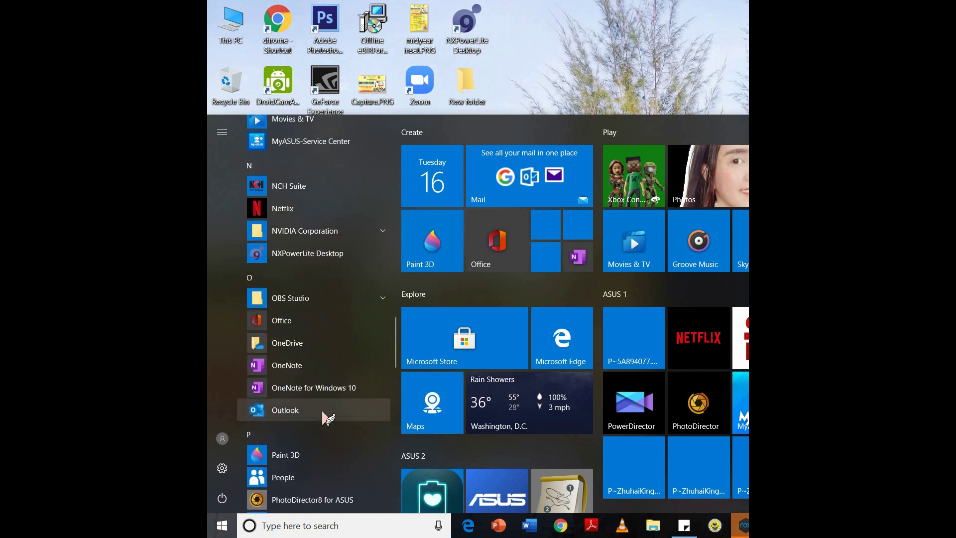
- Launch the Office app from the installed apps list
{"action": "left_click", "coordinate": [317, 329]}
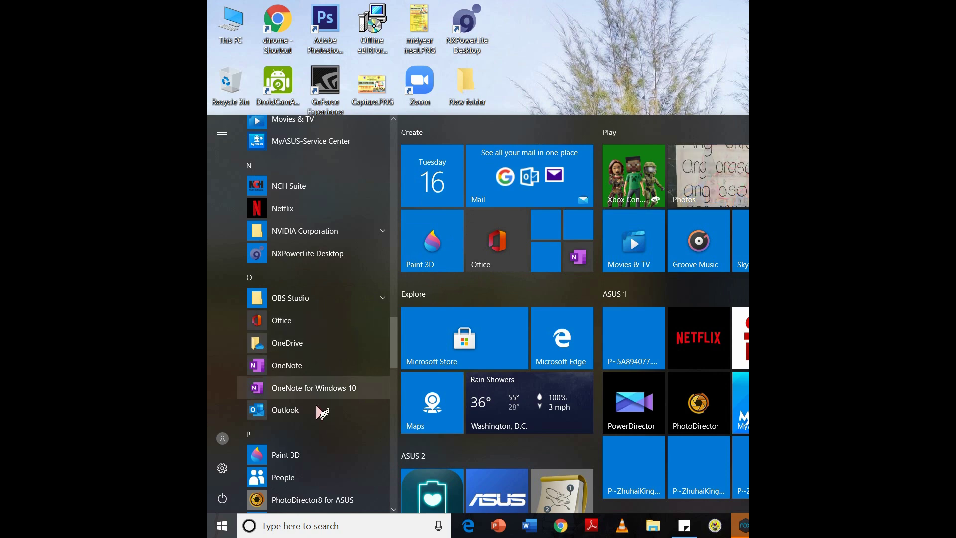
{"action": "scroll", "coordinate": [313, 438], "scroll_direction": "down", "scroll_amount": 3}
{"action": "left_click", "coordinate": [302, 450]}
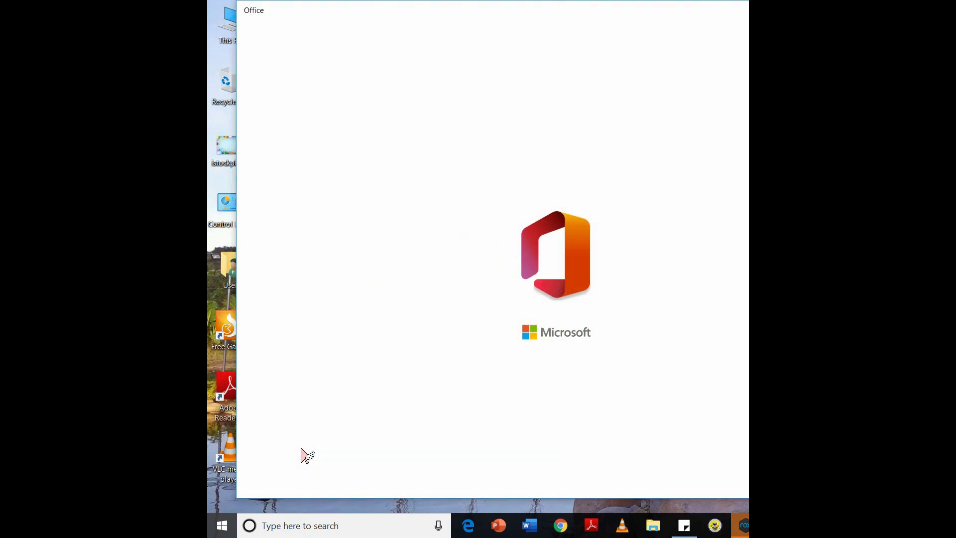